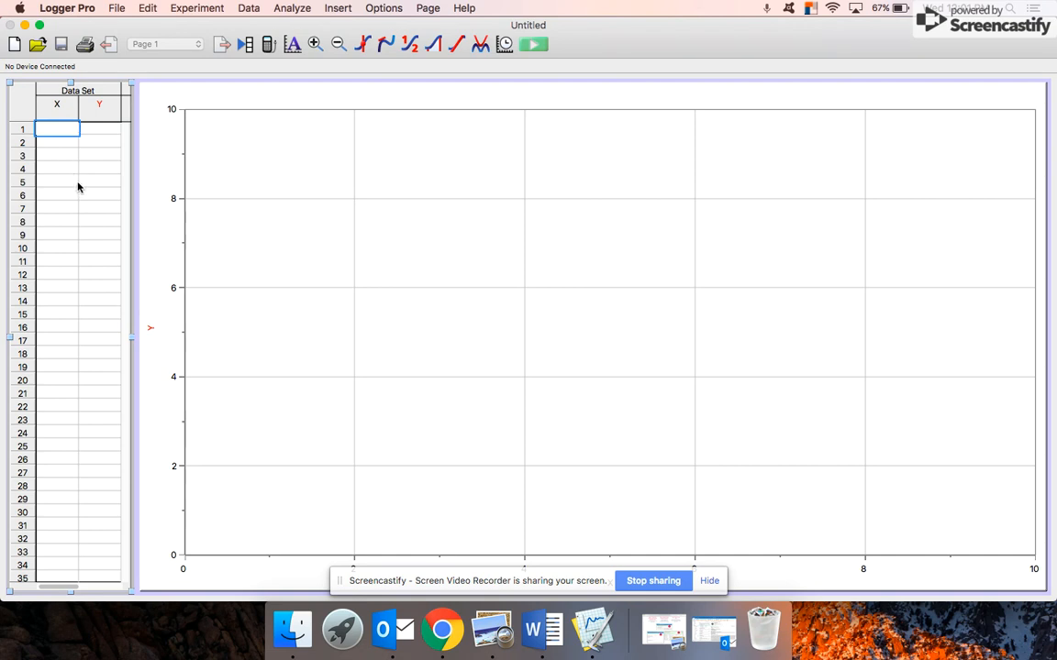
Enter the values 1, 2 and 3 in the first three rows of the X column.
key(Return)
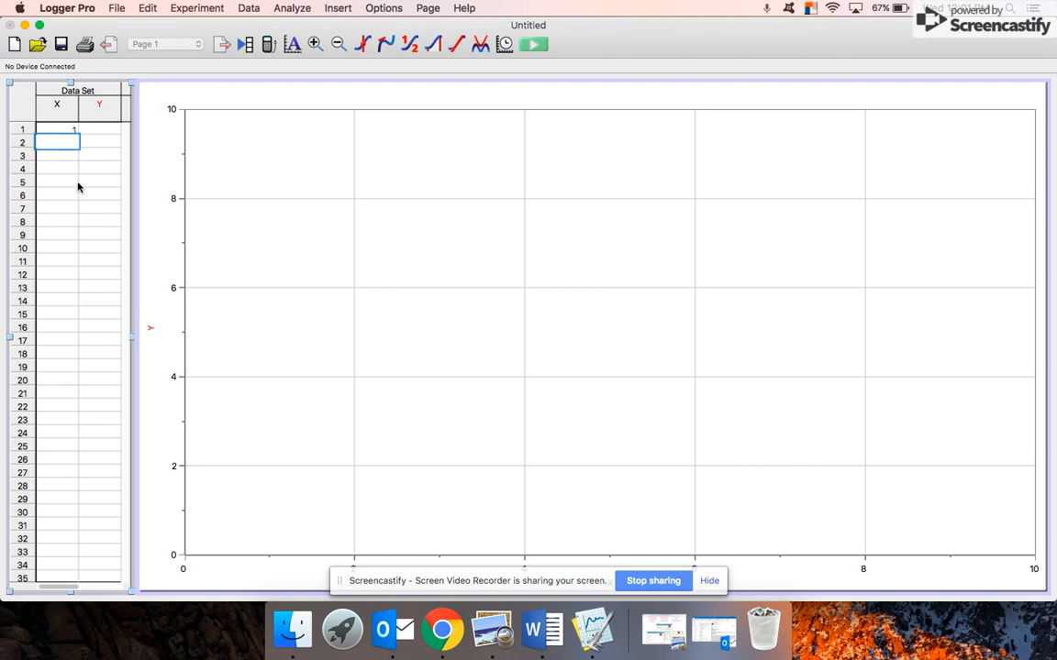
text(2)
key(Return)
text(3)
key(Return)
Enter the values 2.5, 2 and 1.7 in the first three rows of the Y column.
key(Right)
key(Up)
key(Up)
key(Up)
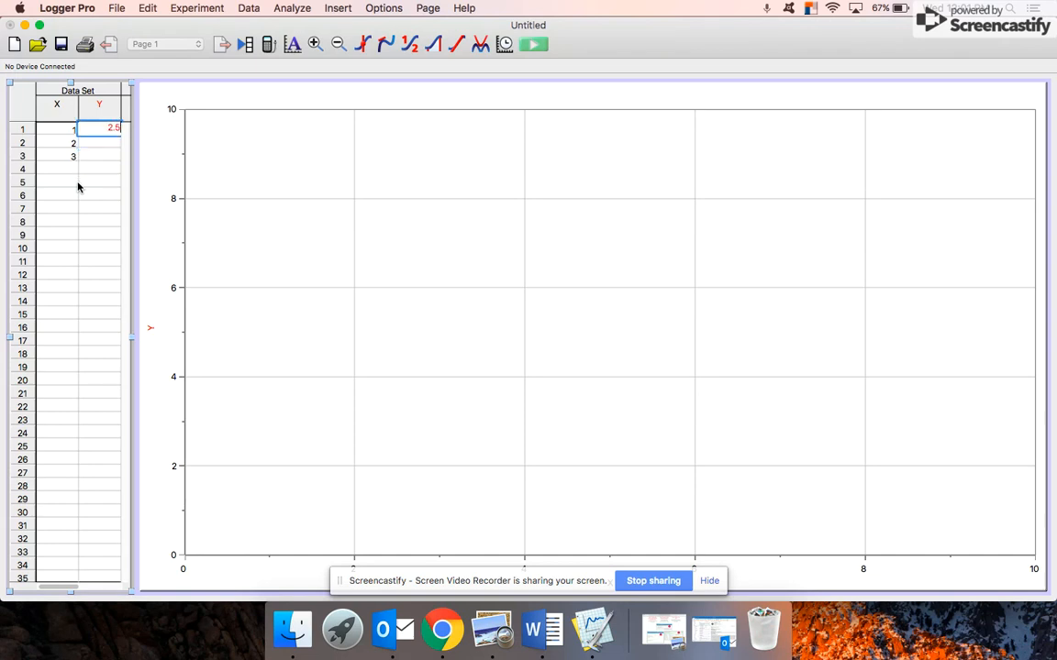
key(Return)
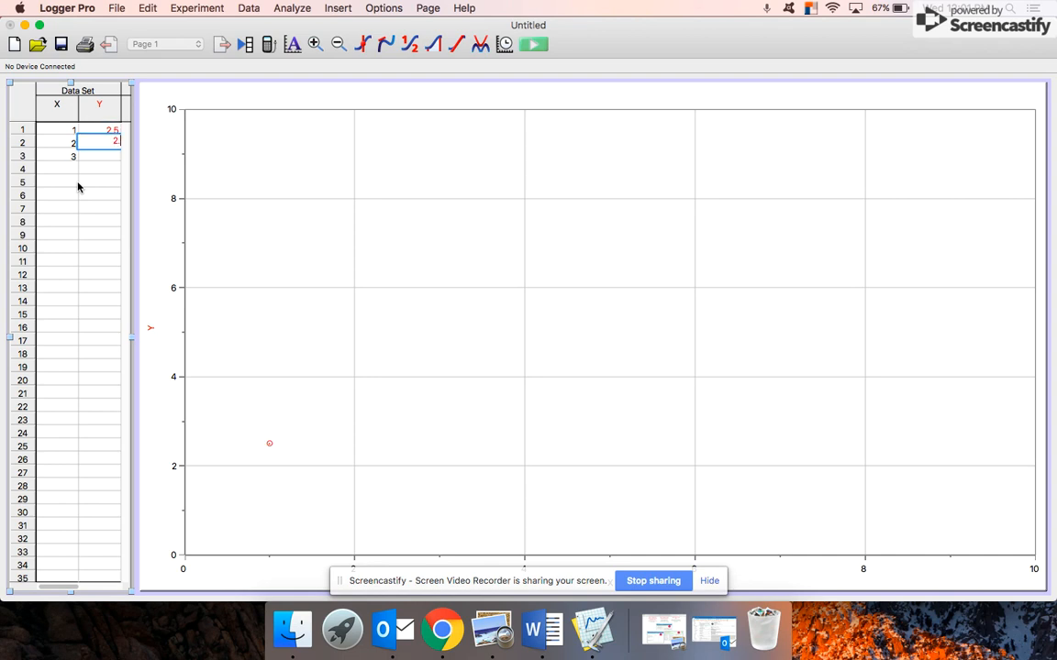
key(Return)
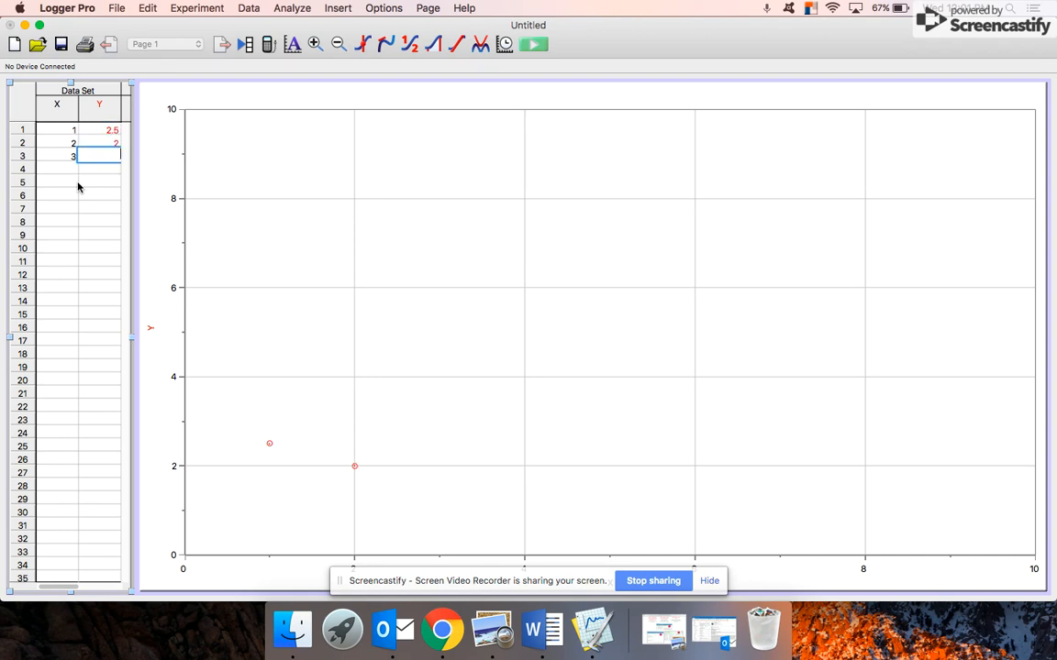
text(1.7)
key(Tab)
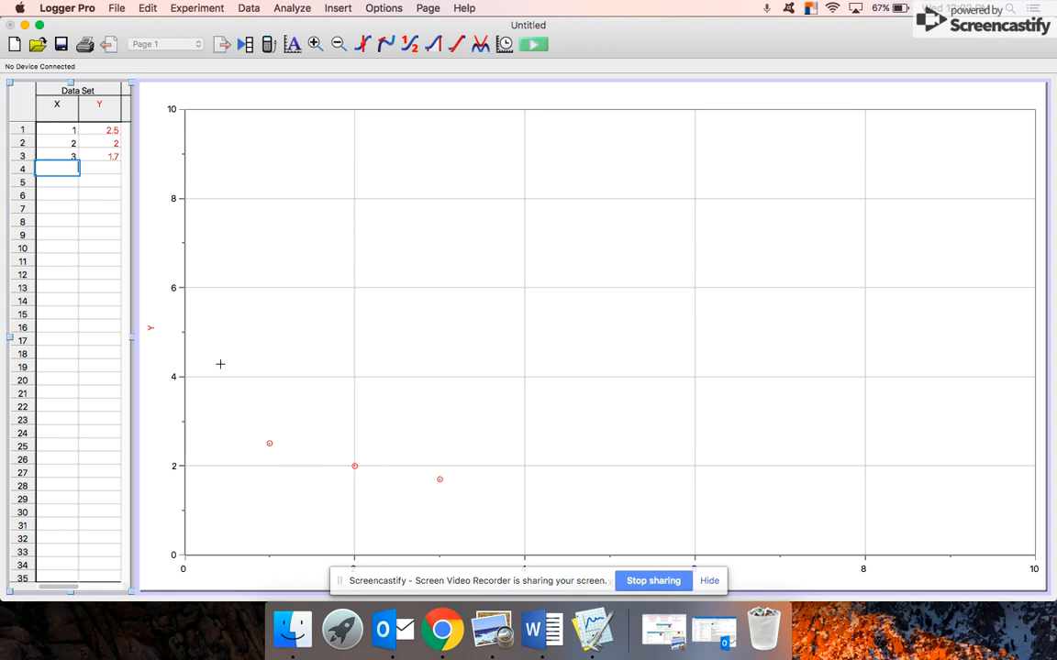
Set the X column's name and short name to Generation, and shorten the window to uncover the graph's horizontal axis label.
double_click(57, 102)
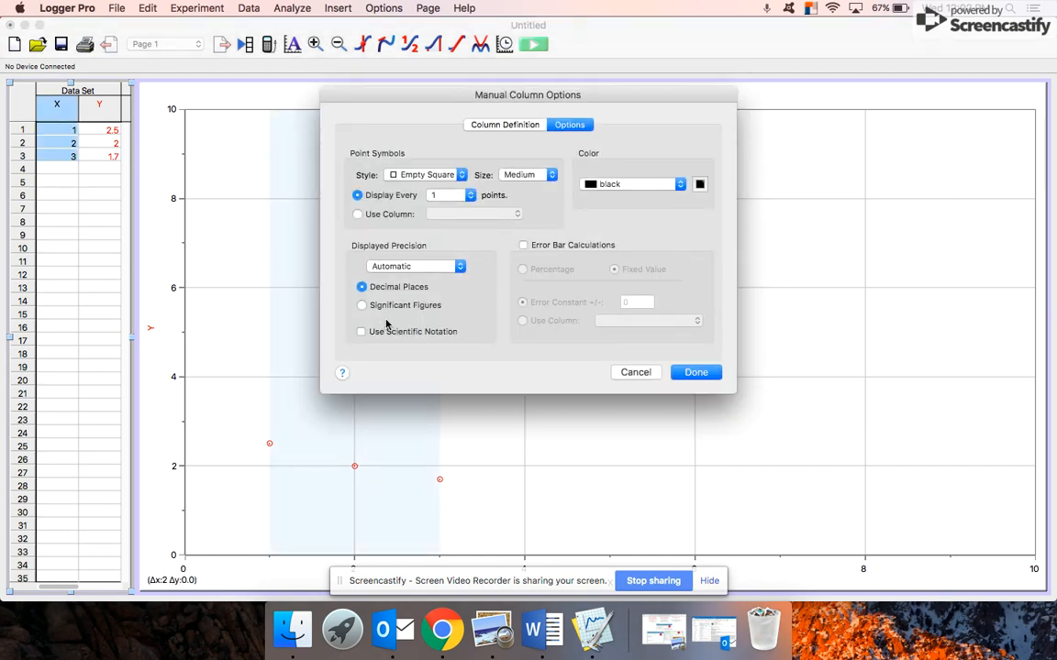
click(468, 124)
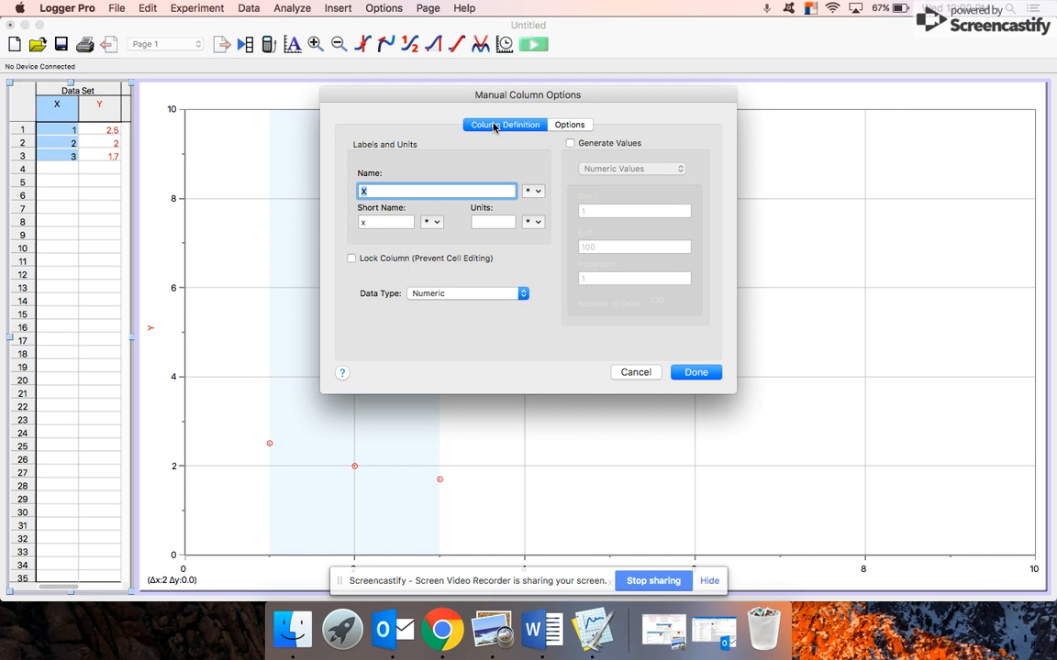
text(Genera)
click(373, 223)
text(Generation)
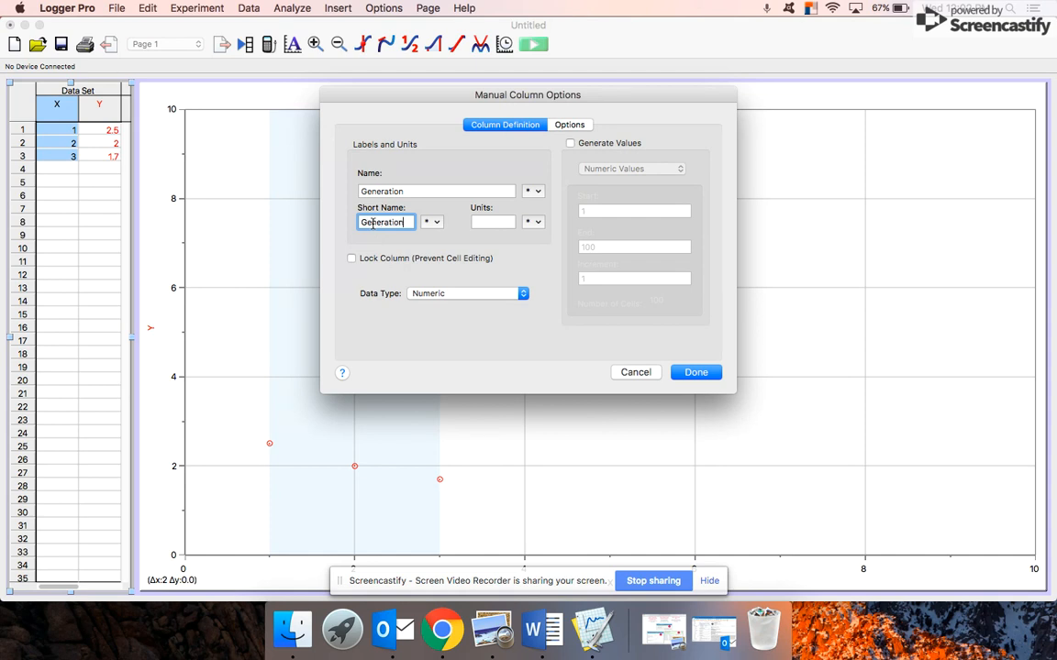
click(478, 223)
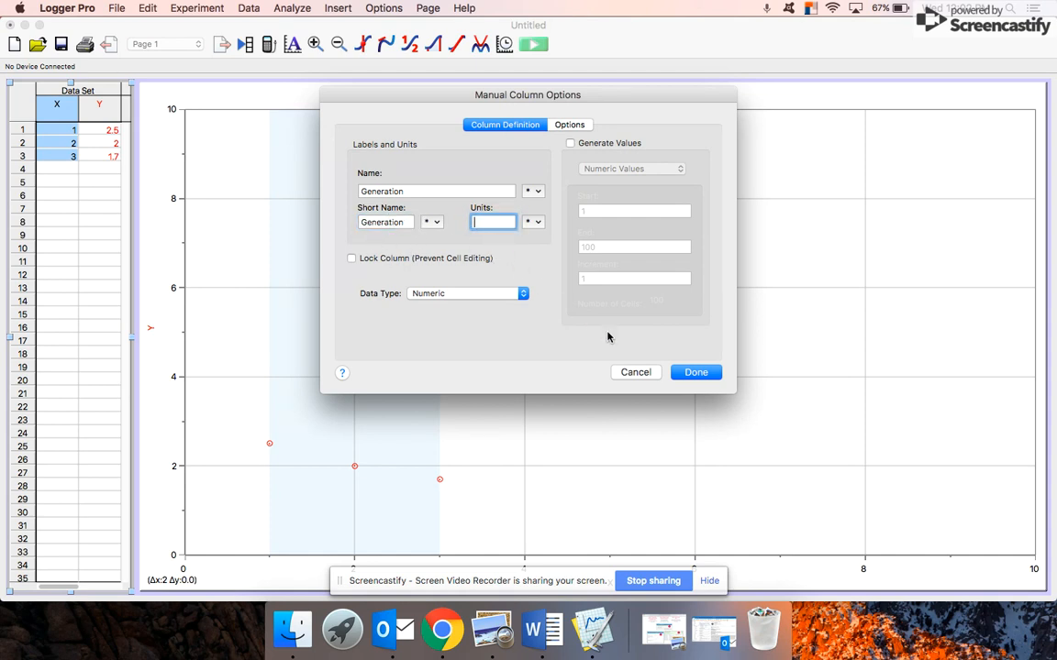
click(696, 372)
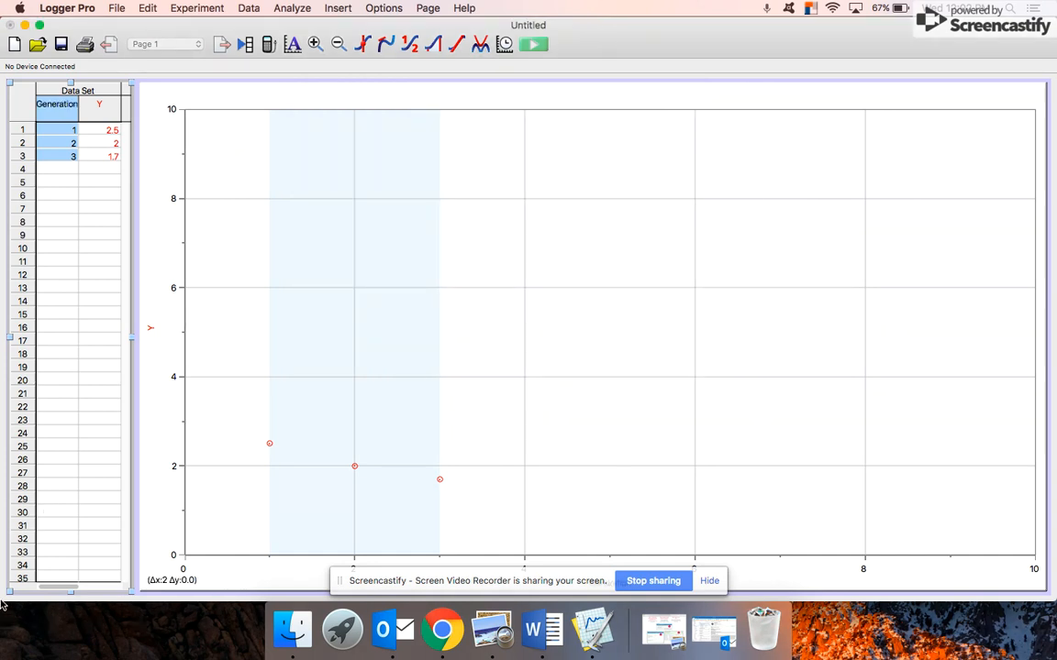
drag(3, 596, 9, 556)
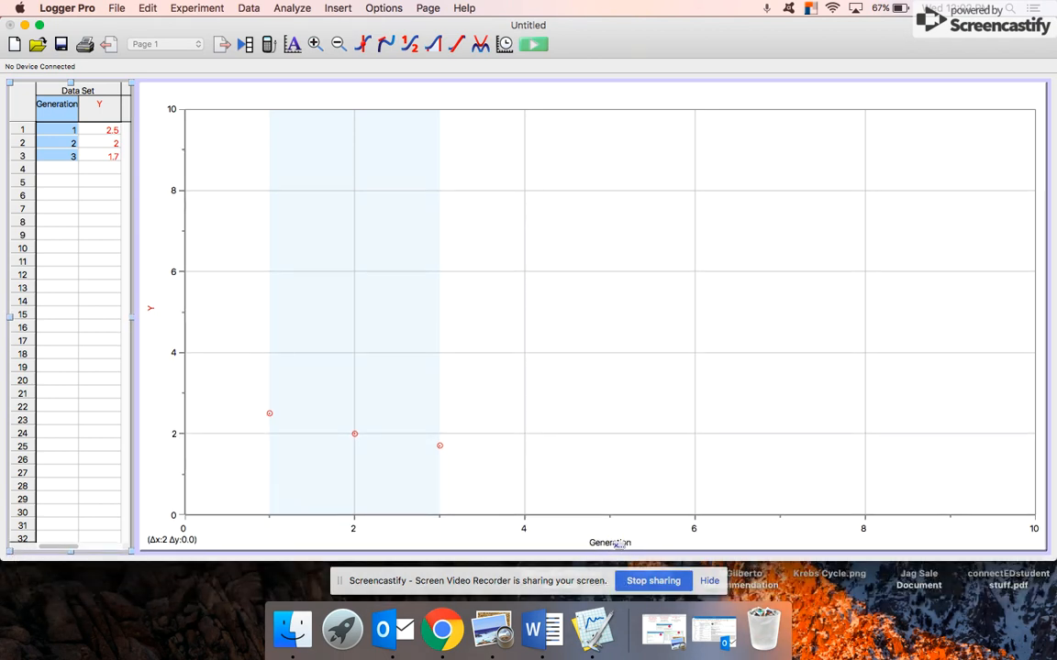
Name the Y column Average Zone of Inhibition, with short name Avg ZOI and units cm.
double_click(99, 104)
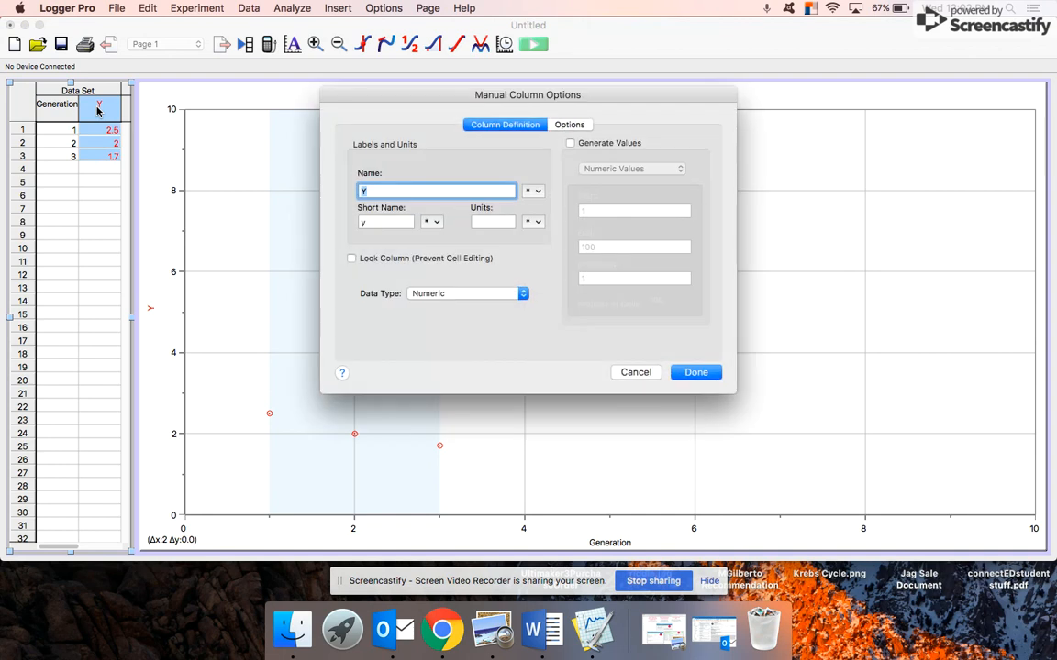
text(Average Zone of Inhibition)
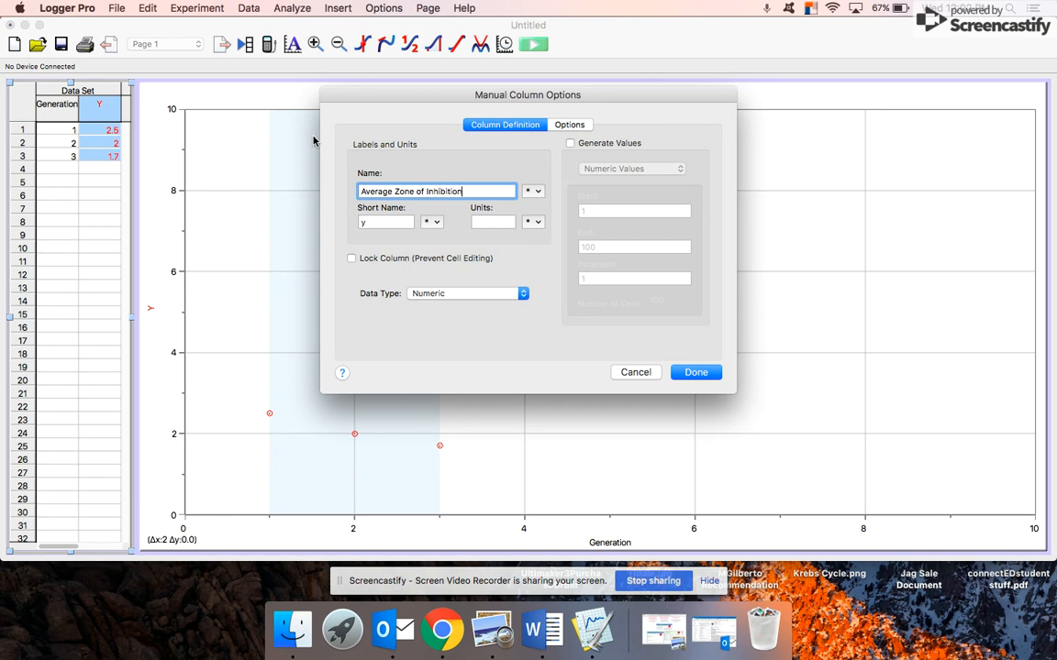
double_click(386, 222)
text(Avg)
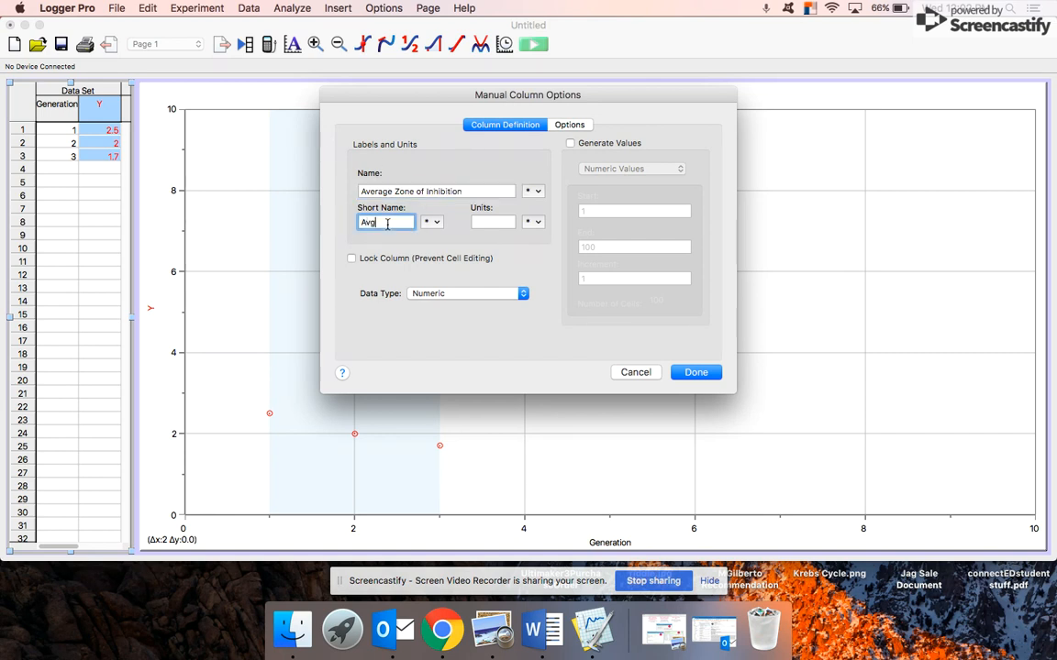
text( ZOI)
click(503, 220)
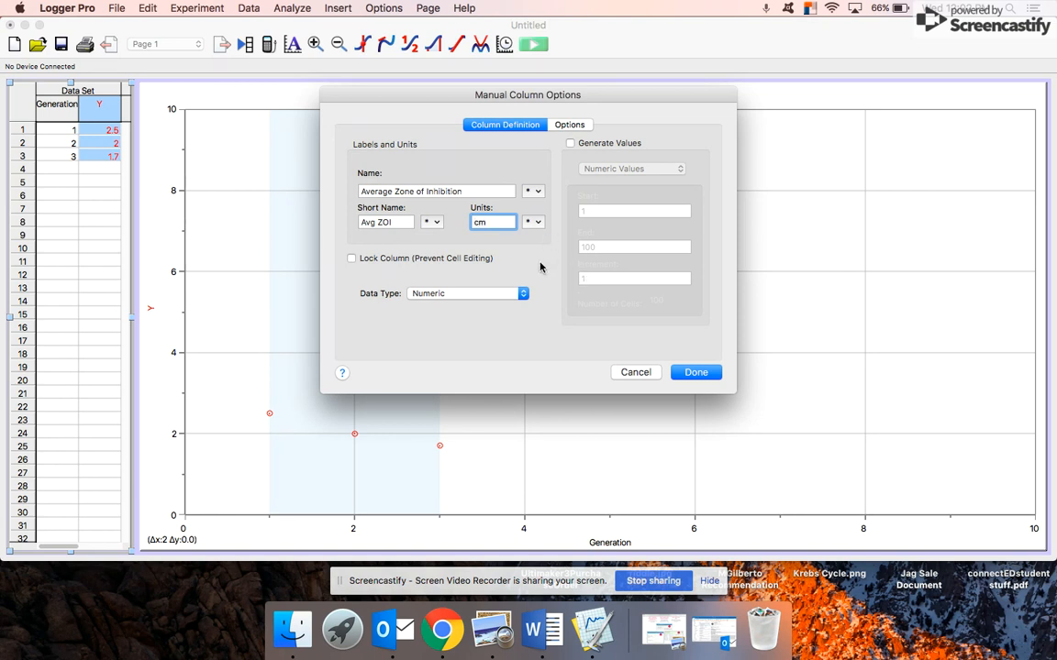
click(694, 372)
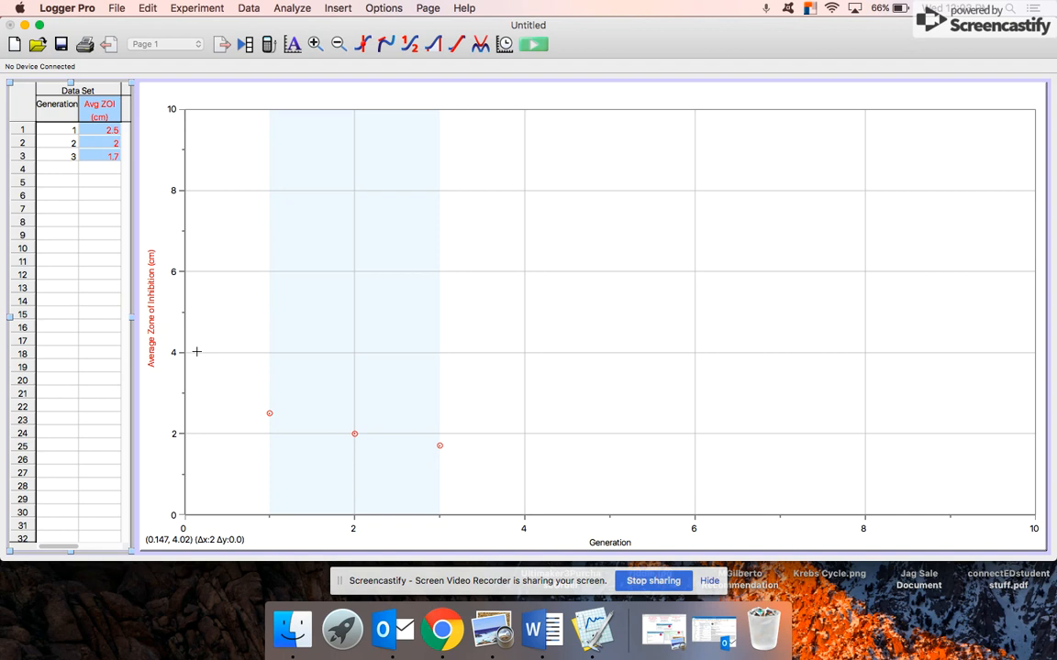
Autoscale the graph and stretch both axes slightly so the first and last points sit inside the plot edges.
click(294, 46)
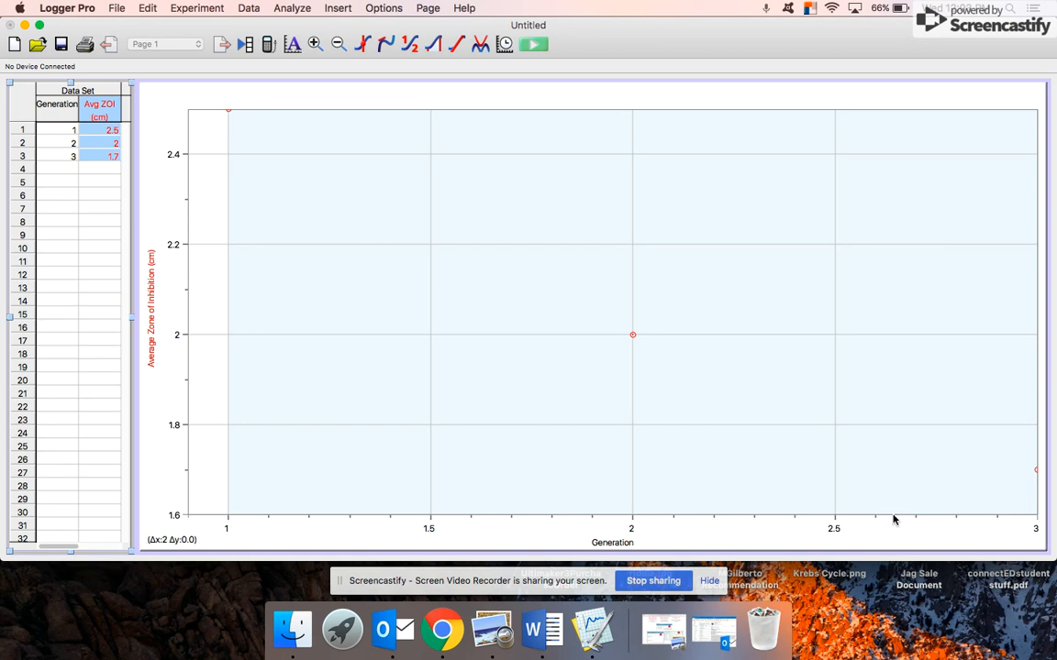
drag(892, 514, 866, 514)
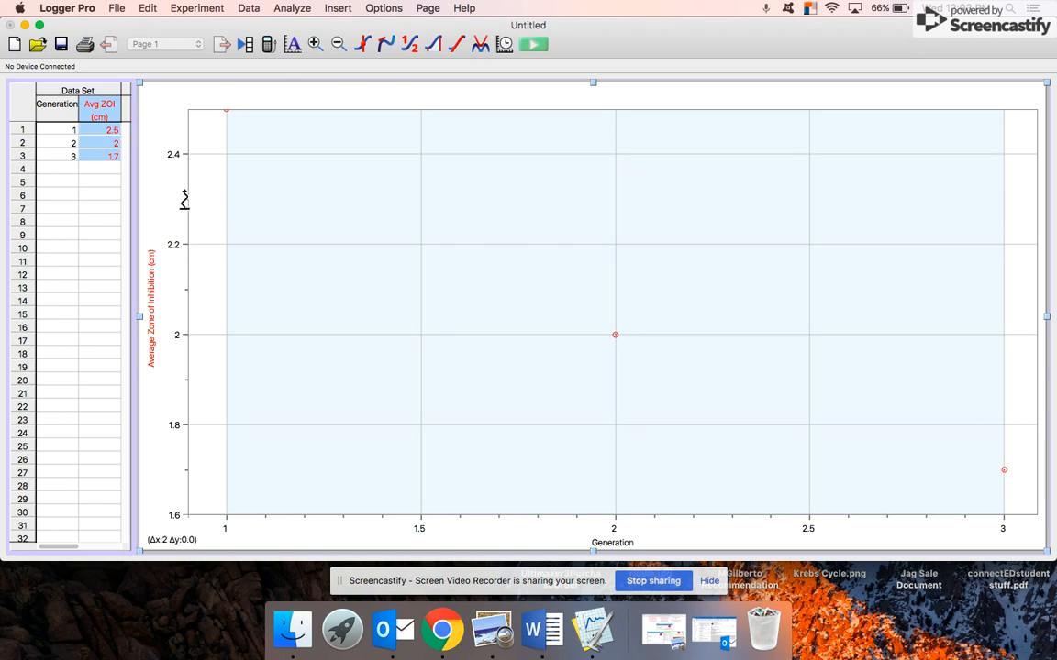
drag(184, 200, 185, 238)
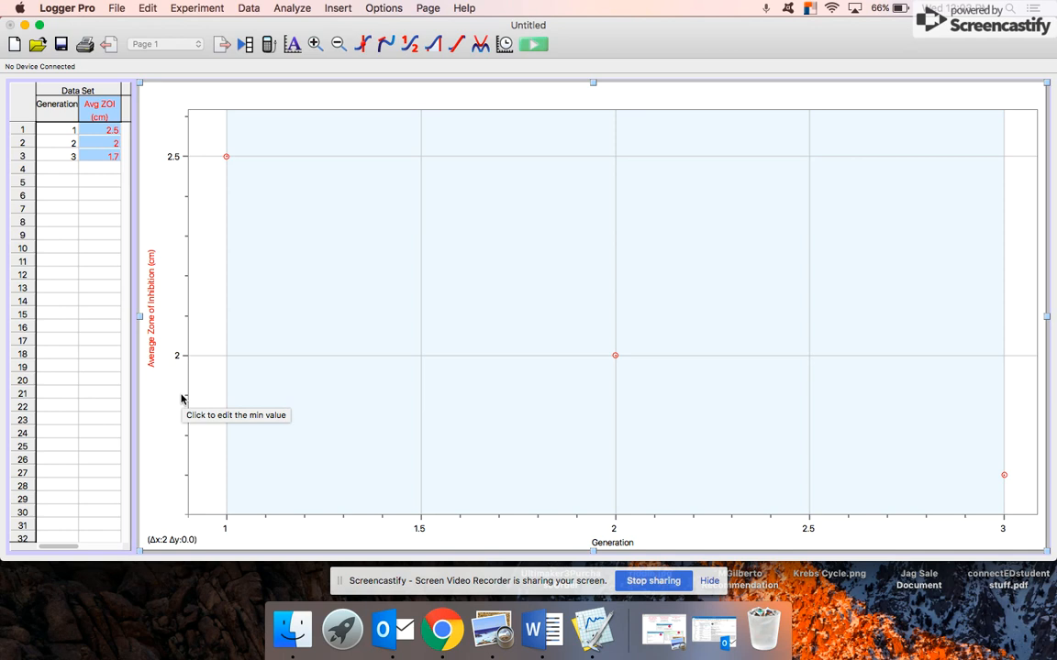
Add a linear fit to the data and move its results box clear of the line, above the middle point.
click(457, 46)
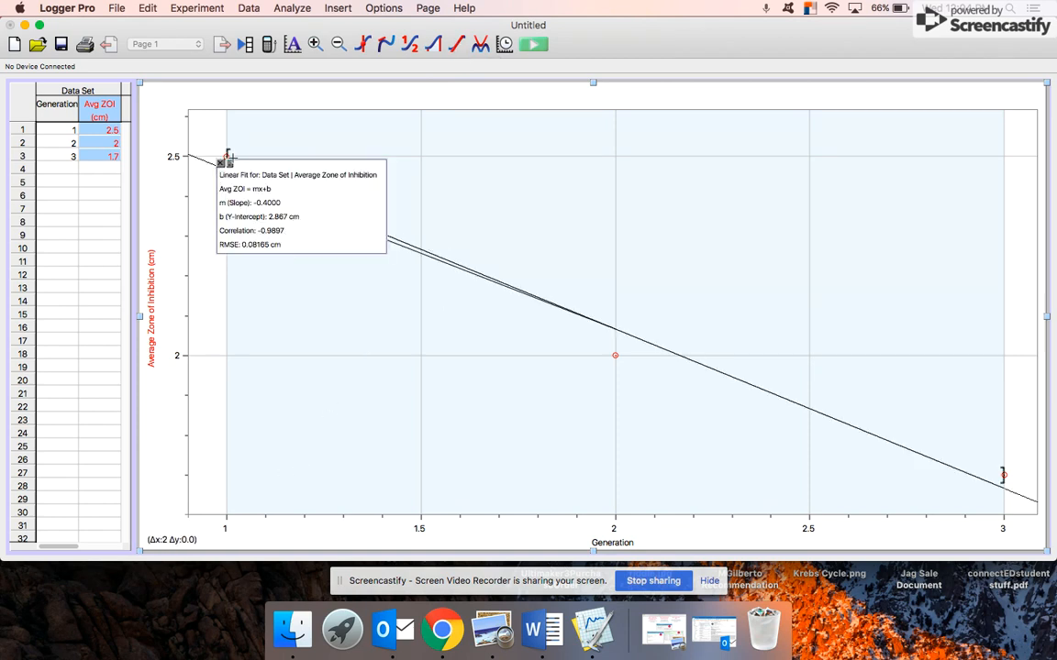
drag(306, 226, 684, 242)
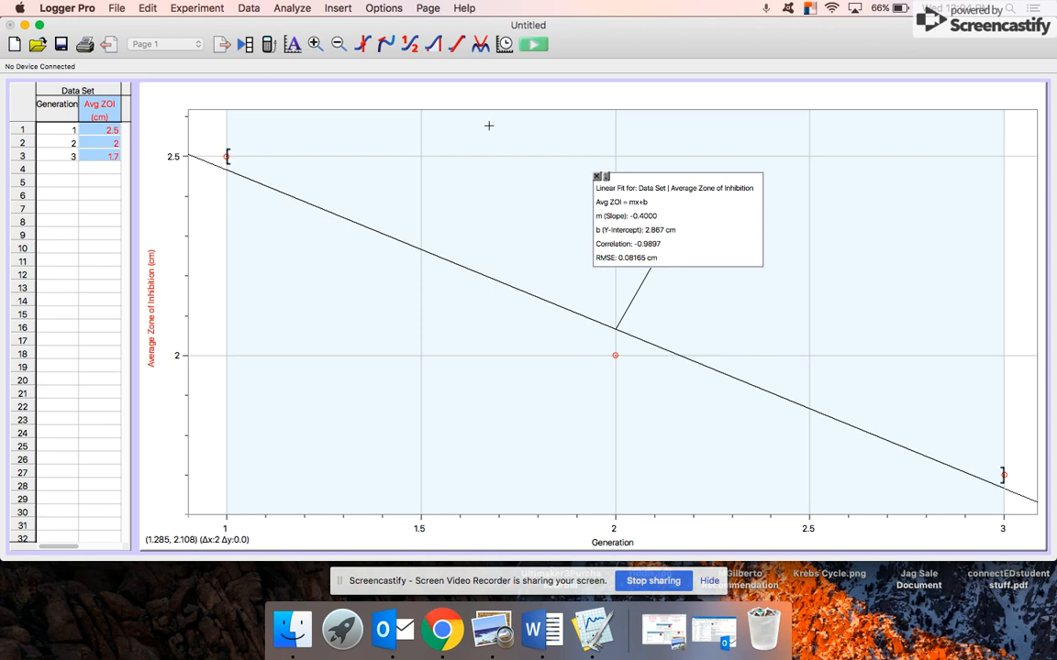
Title the graph "Average Diameter of the Zone of Inhibition Over Three Generations" and clear the highlighted data range.
double_click(528, 95)
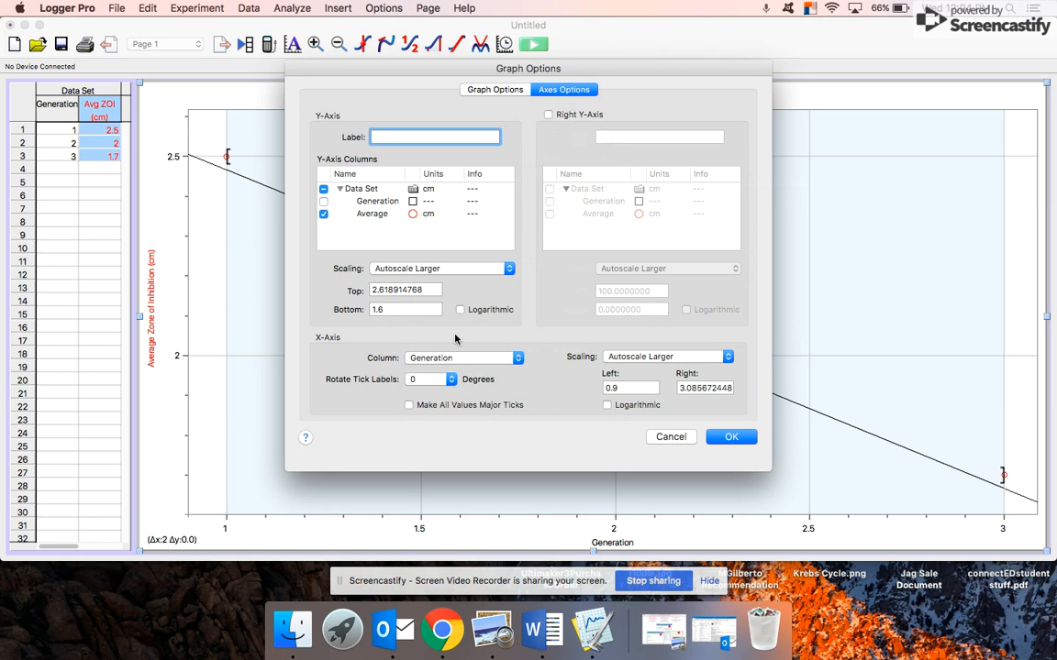
click(464, 89)
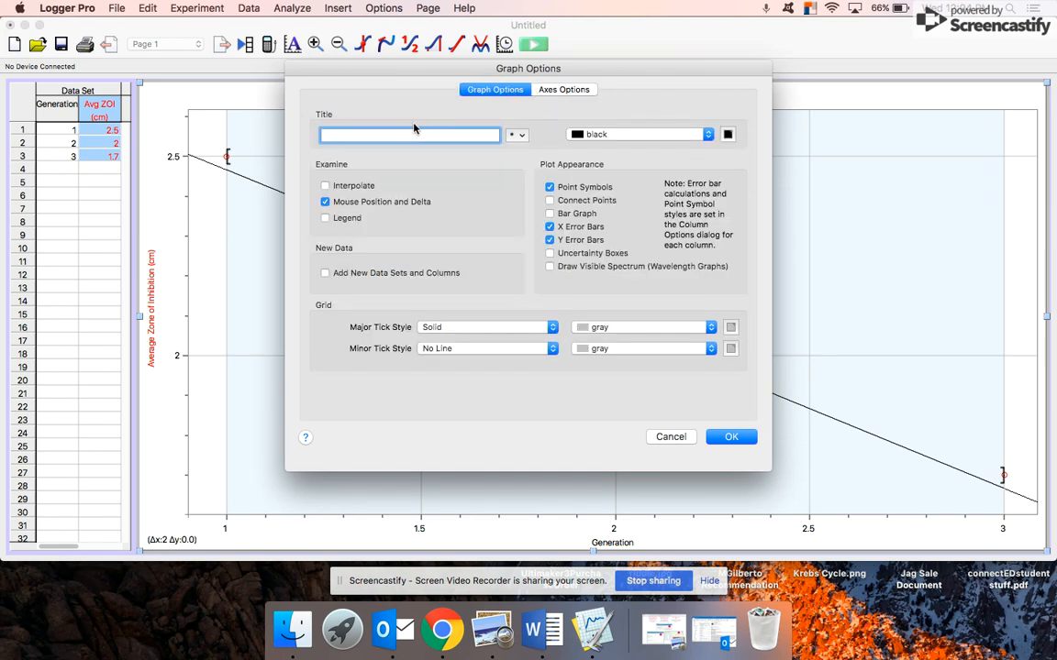
text(Average Diameter of the Zone of Inhibition)
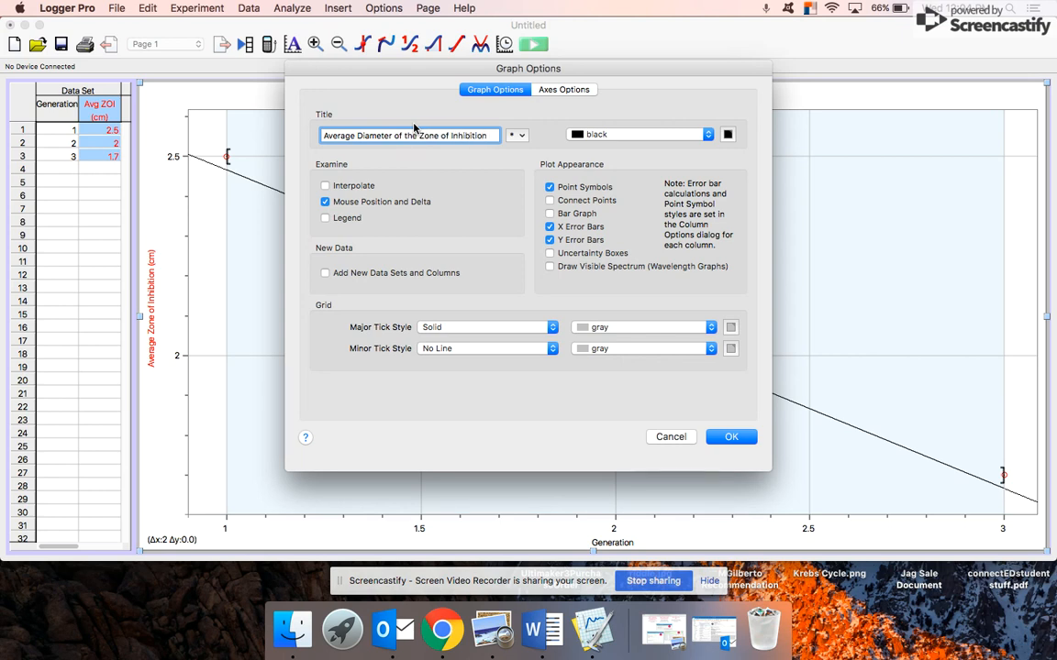
text( over )
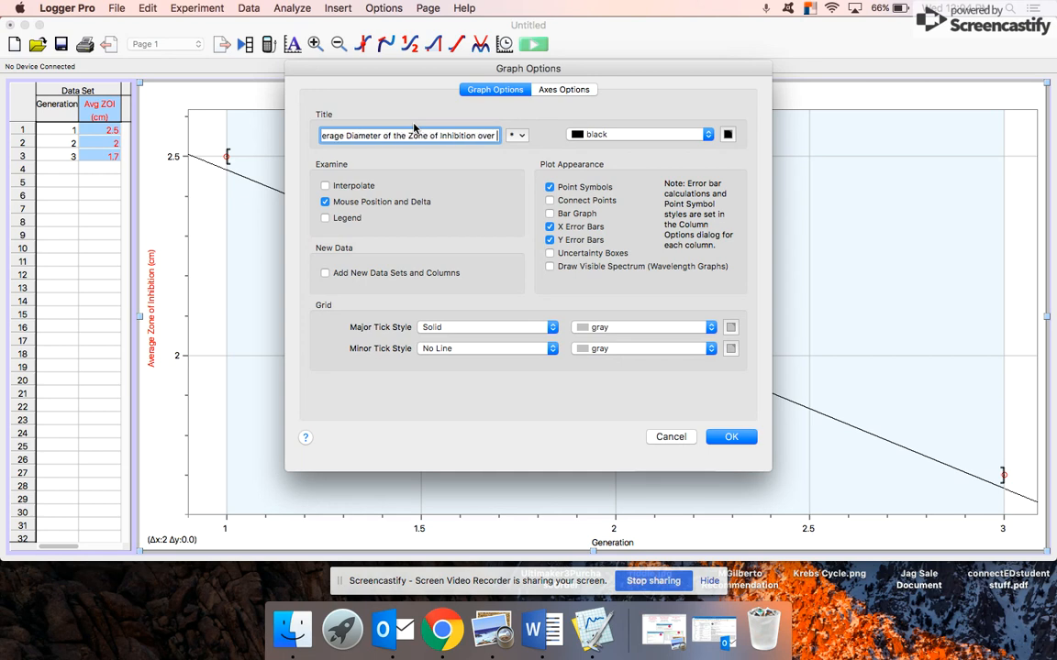
text(Three Generations)
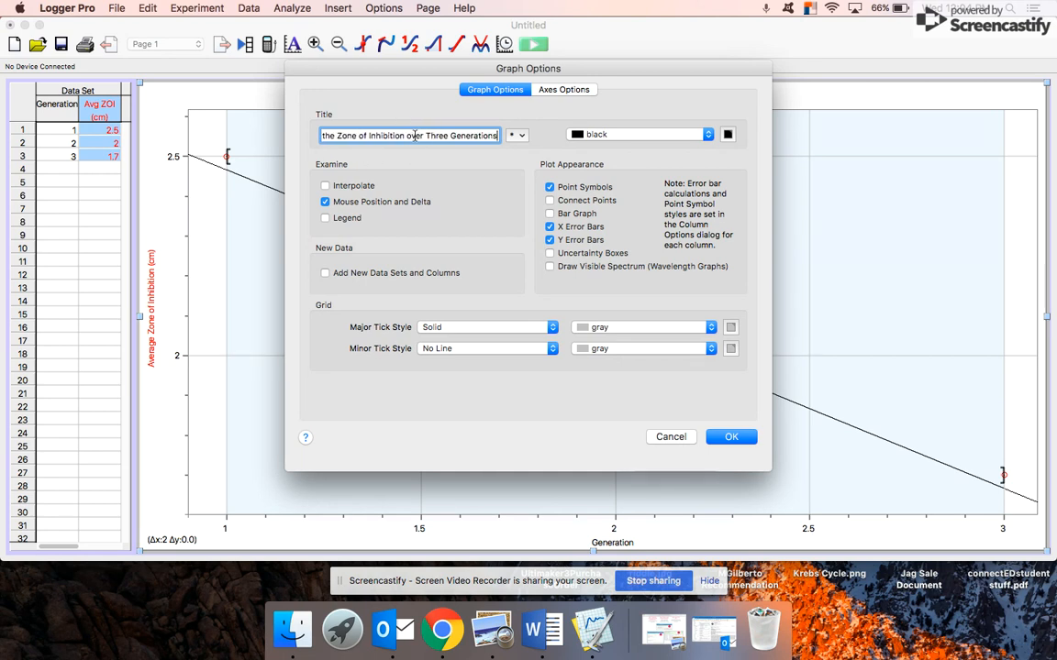
text(O)
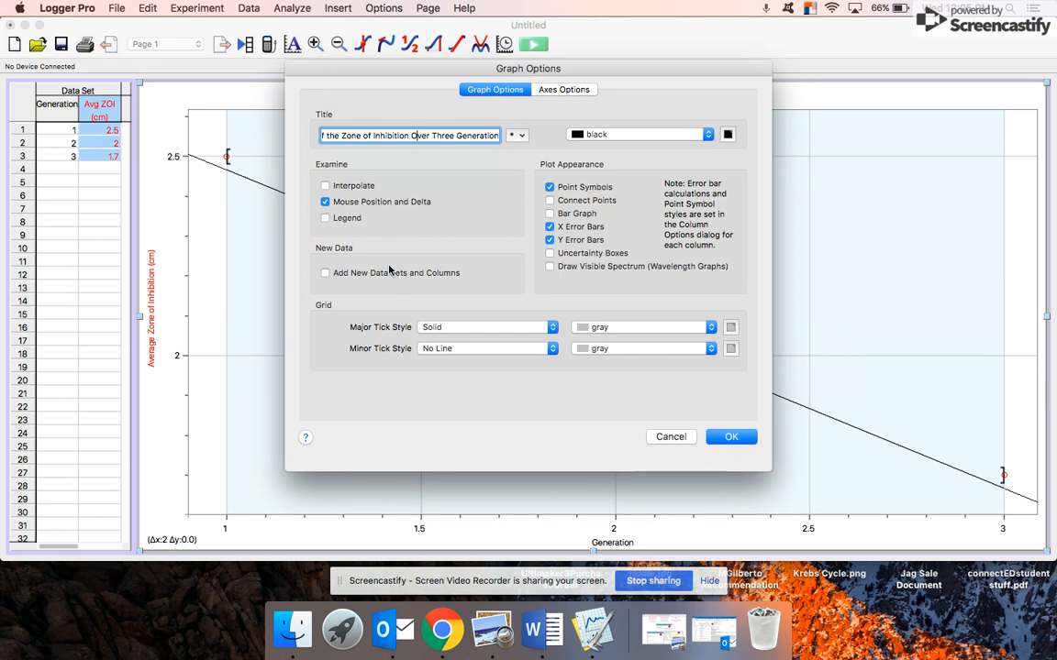
click(731, 437)
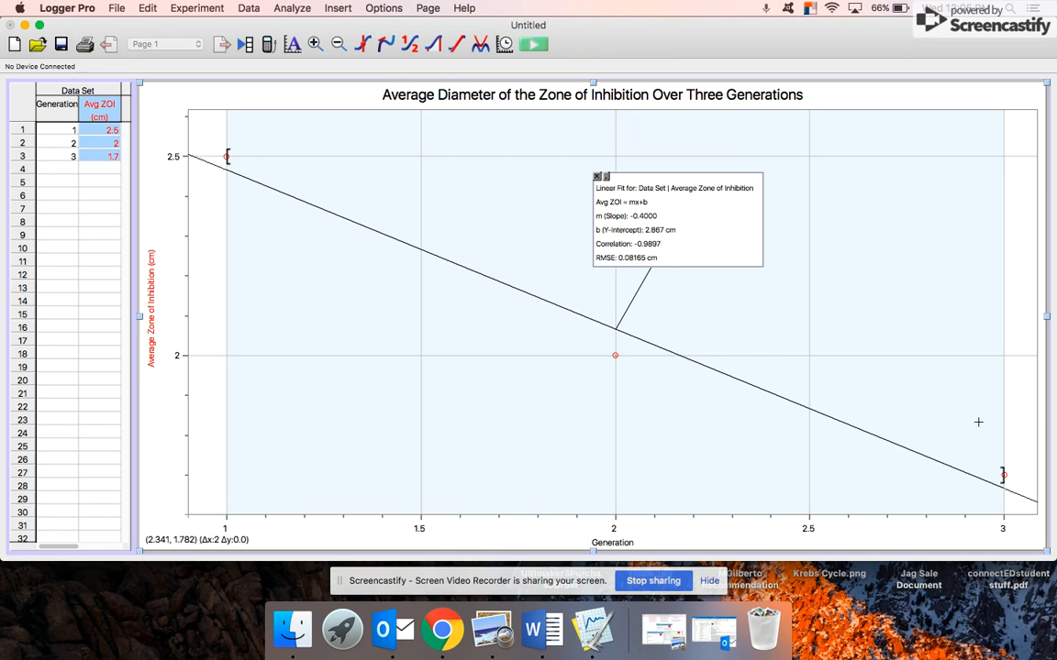
click(978, 404)
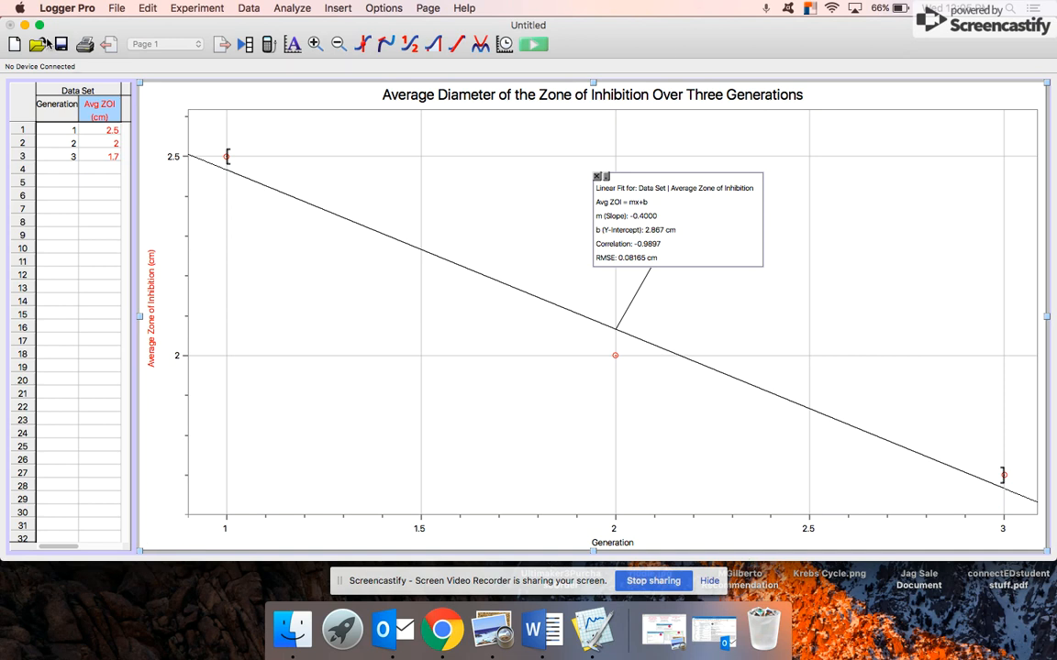
Print only the graph, without a footer, to a PDF file saved as Lab Graph in the Documents folder.
click(115, 10)
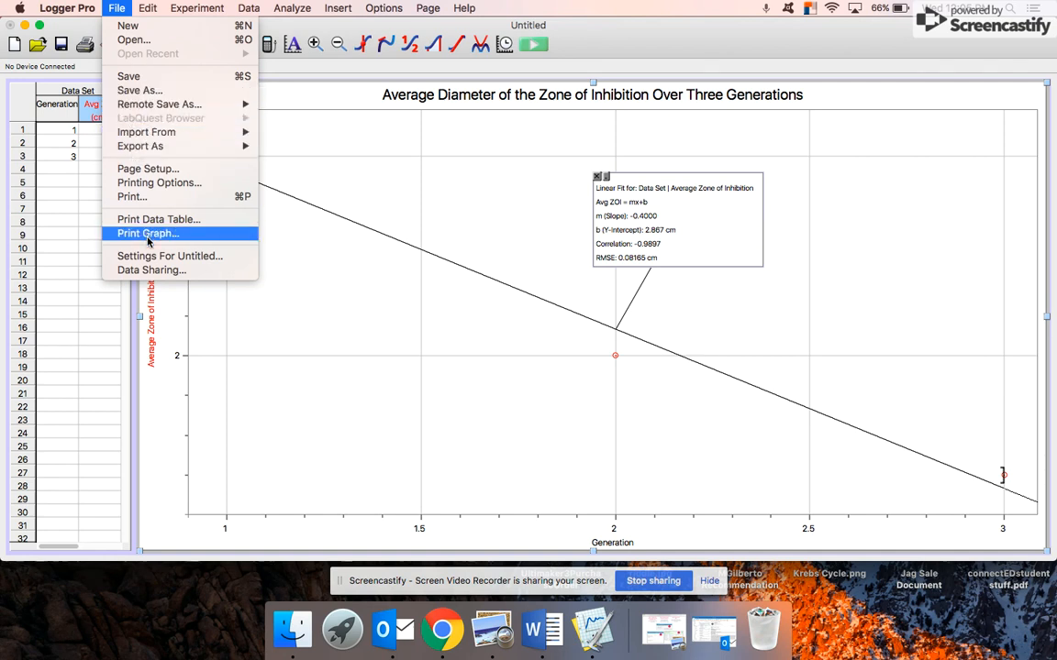
click(148, 235)
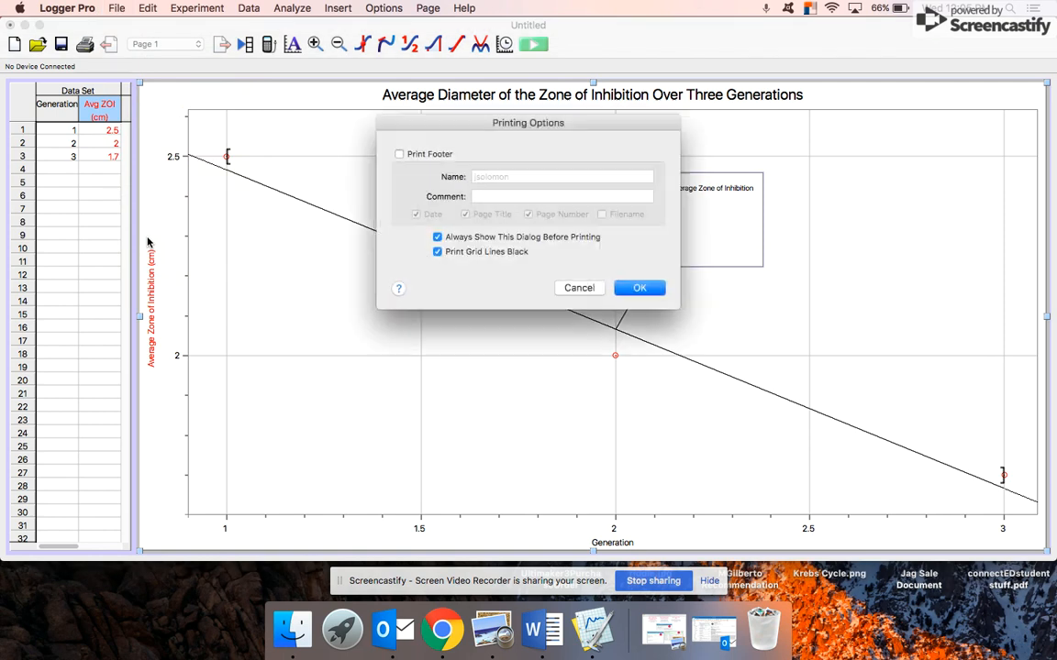
click(633, 287)
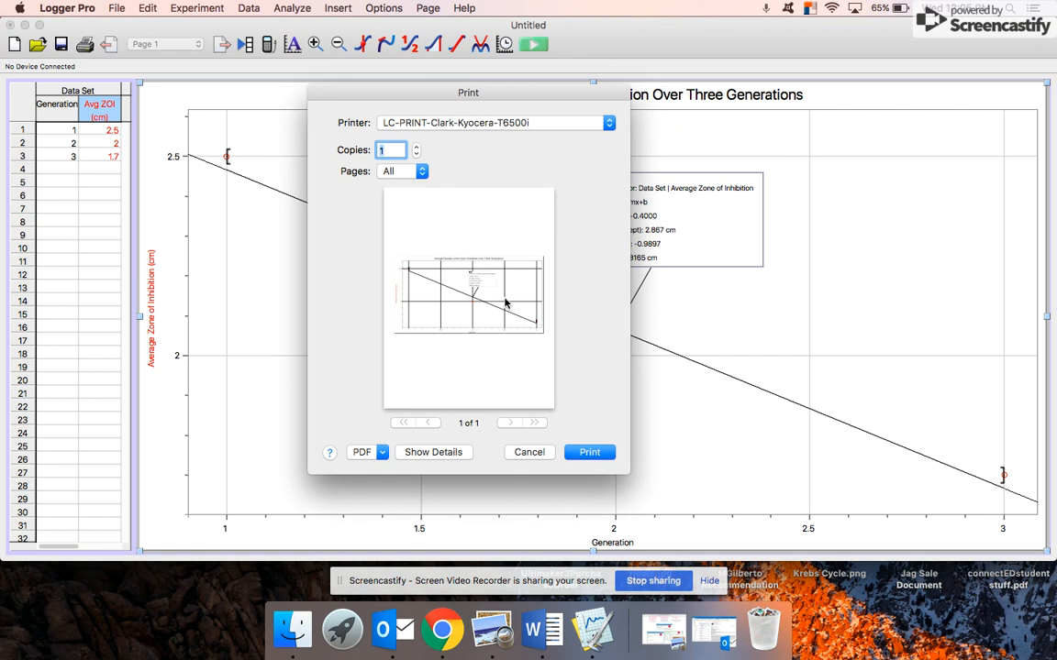
click(378, 454)
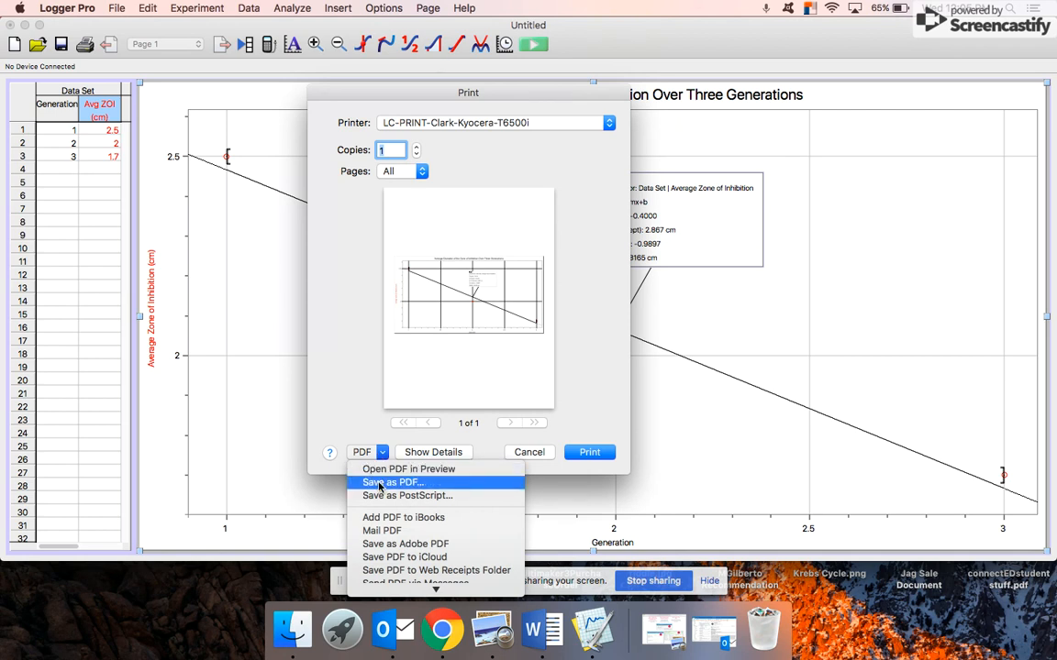
click(379, 483)
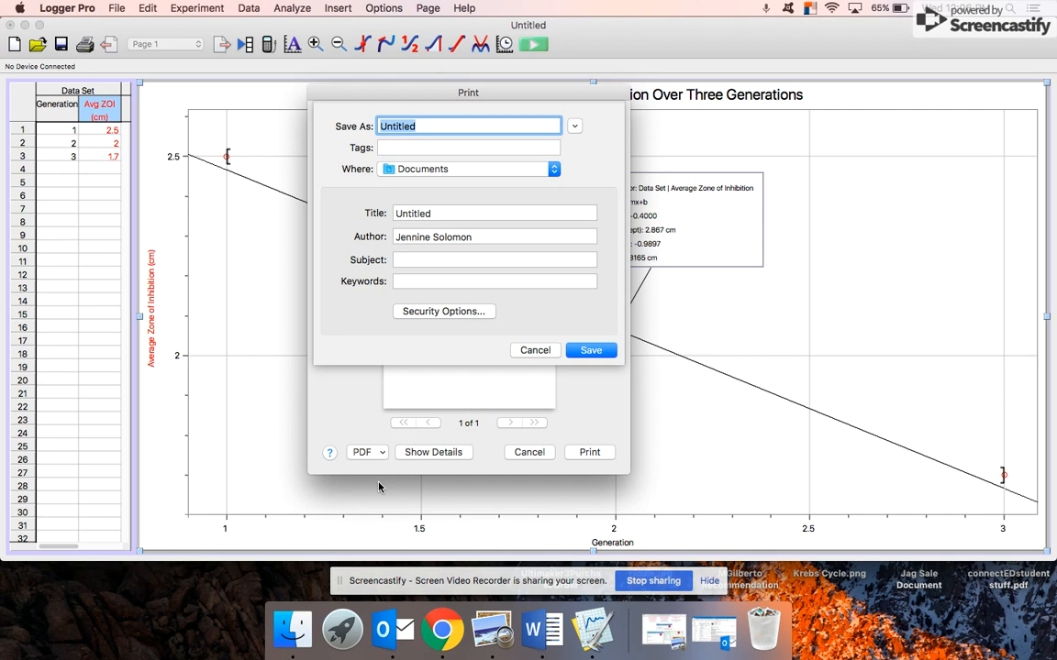
text(Lab Graph)
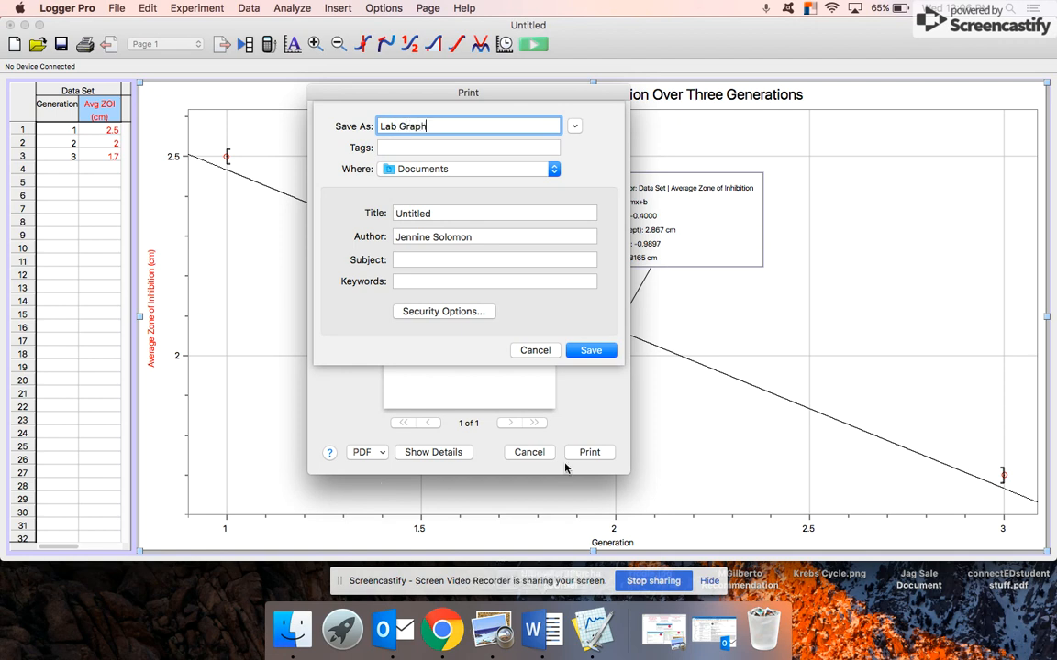
click(590, 350)
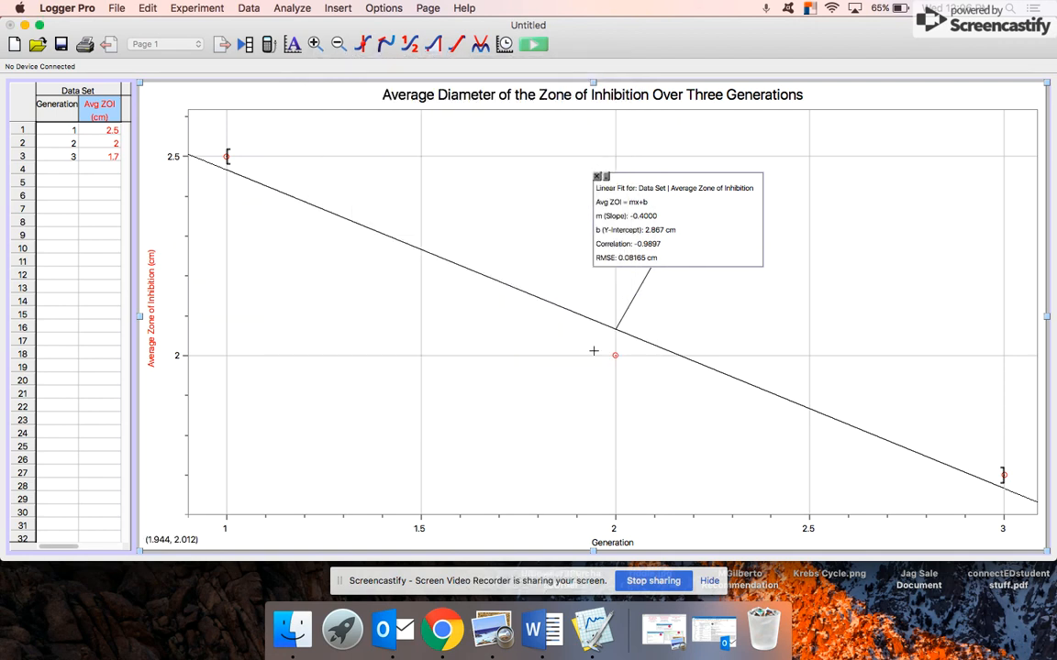
Minimise the open windows to clear the desktop and show the Documents folder in Finder.
click(25, 25)
click(103, 29)
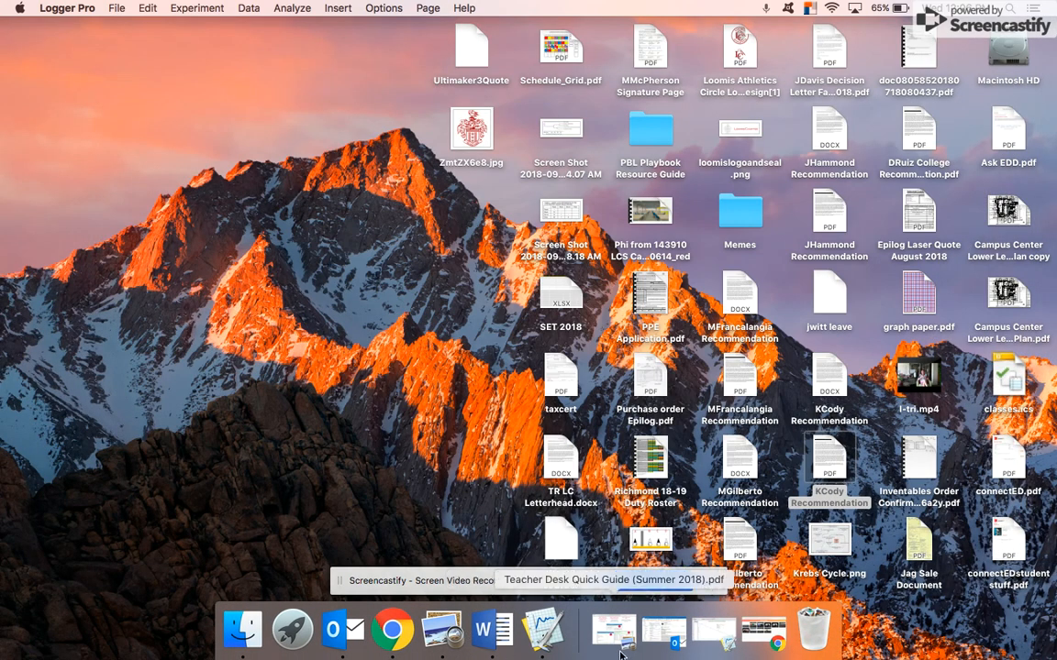
click(245, 633)
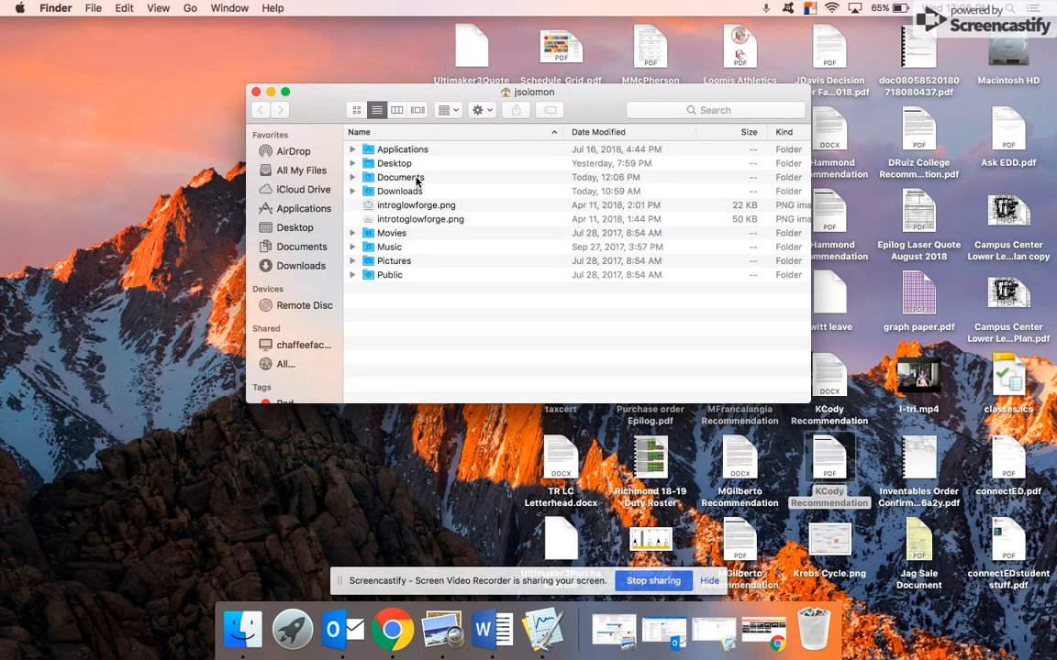
double_click(417, 181)
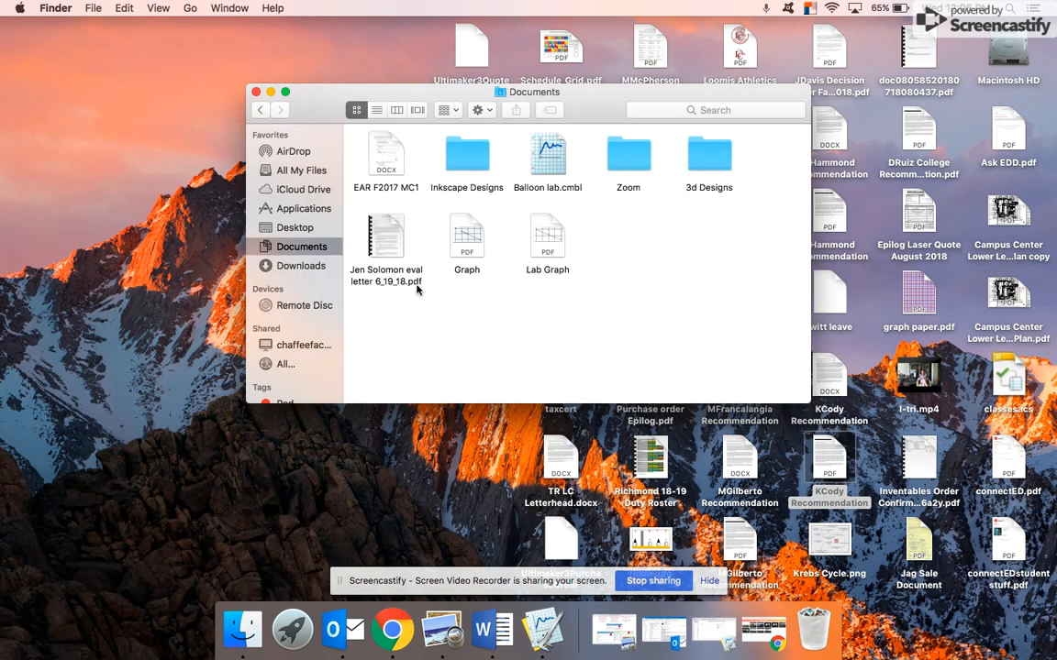
Open the Lab Graph PDF, check the whole printed graph with its title, axes and fit box, and close the file.
double_click(550, 241)
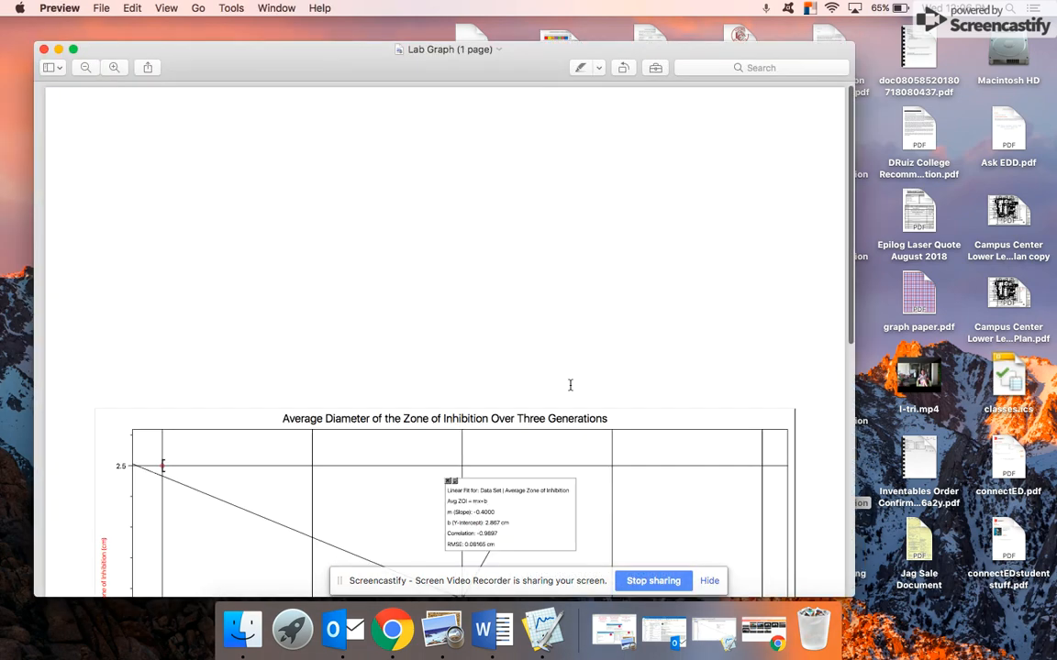
scroll(570, 385, down, 5)
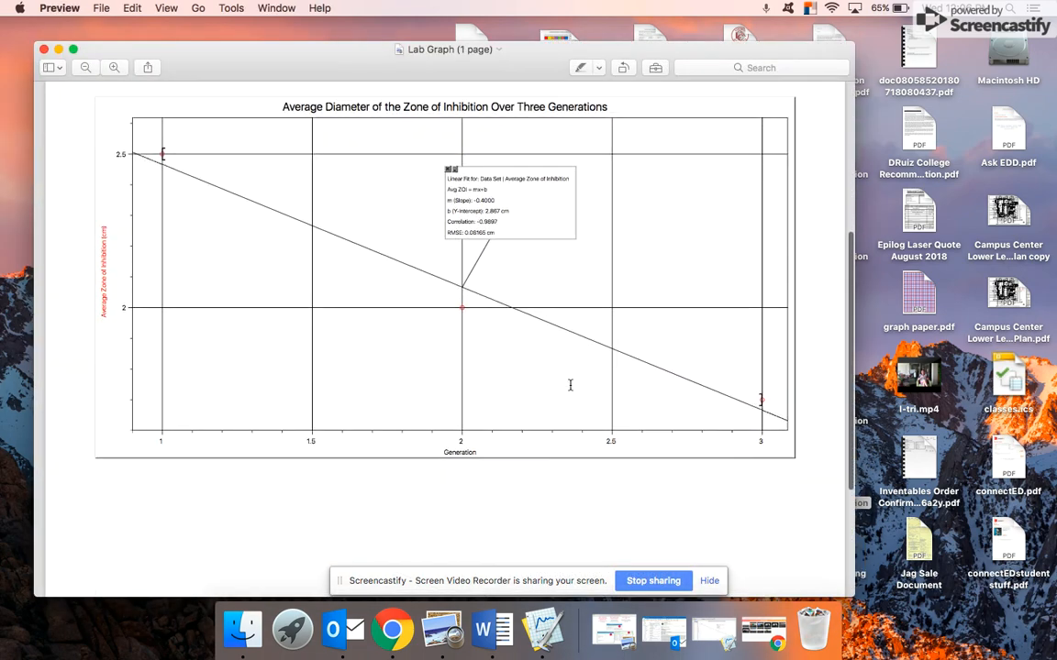
scroll(569, 386, up, 2)
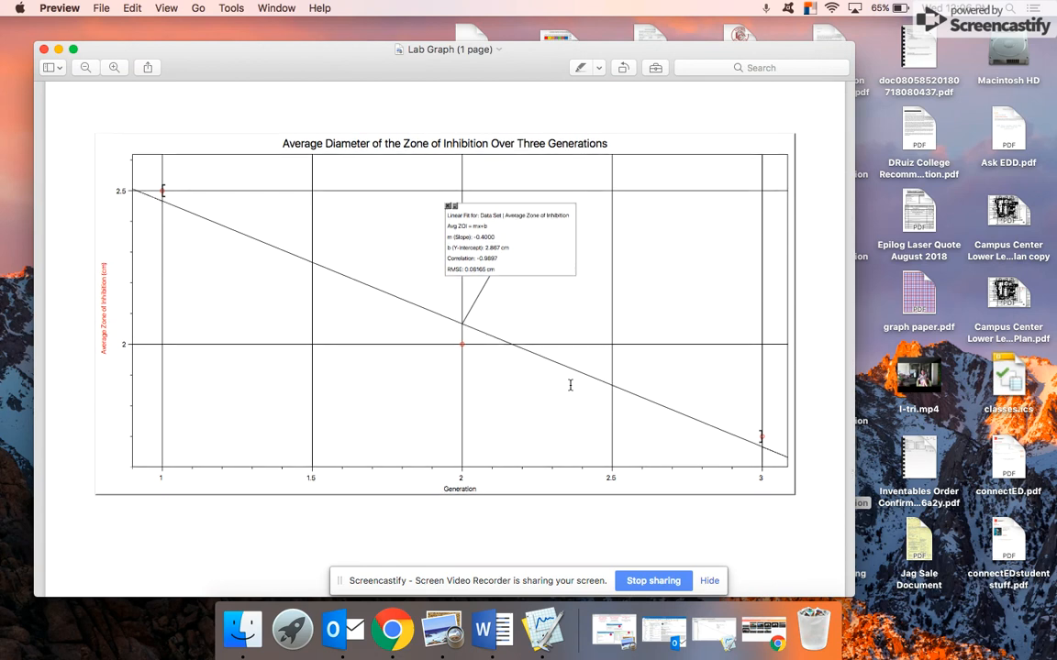
click(43, 49)
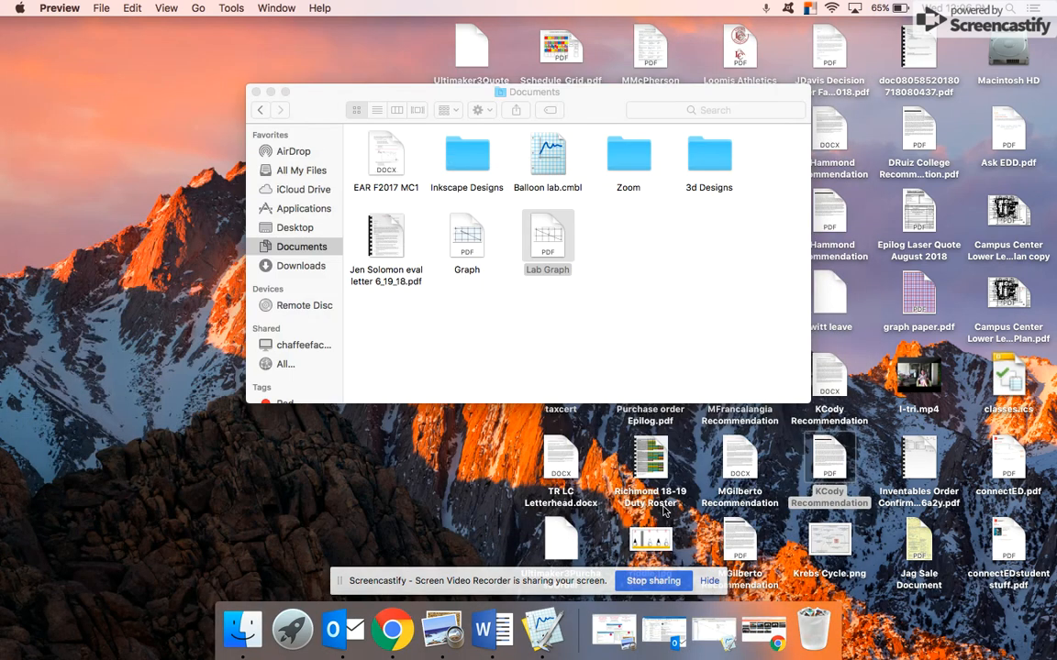